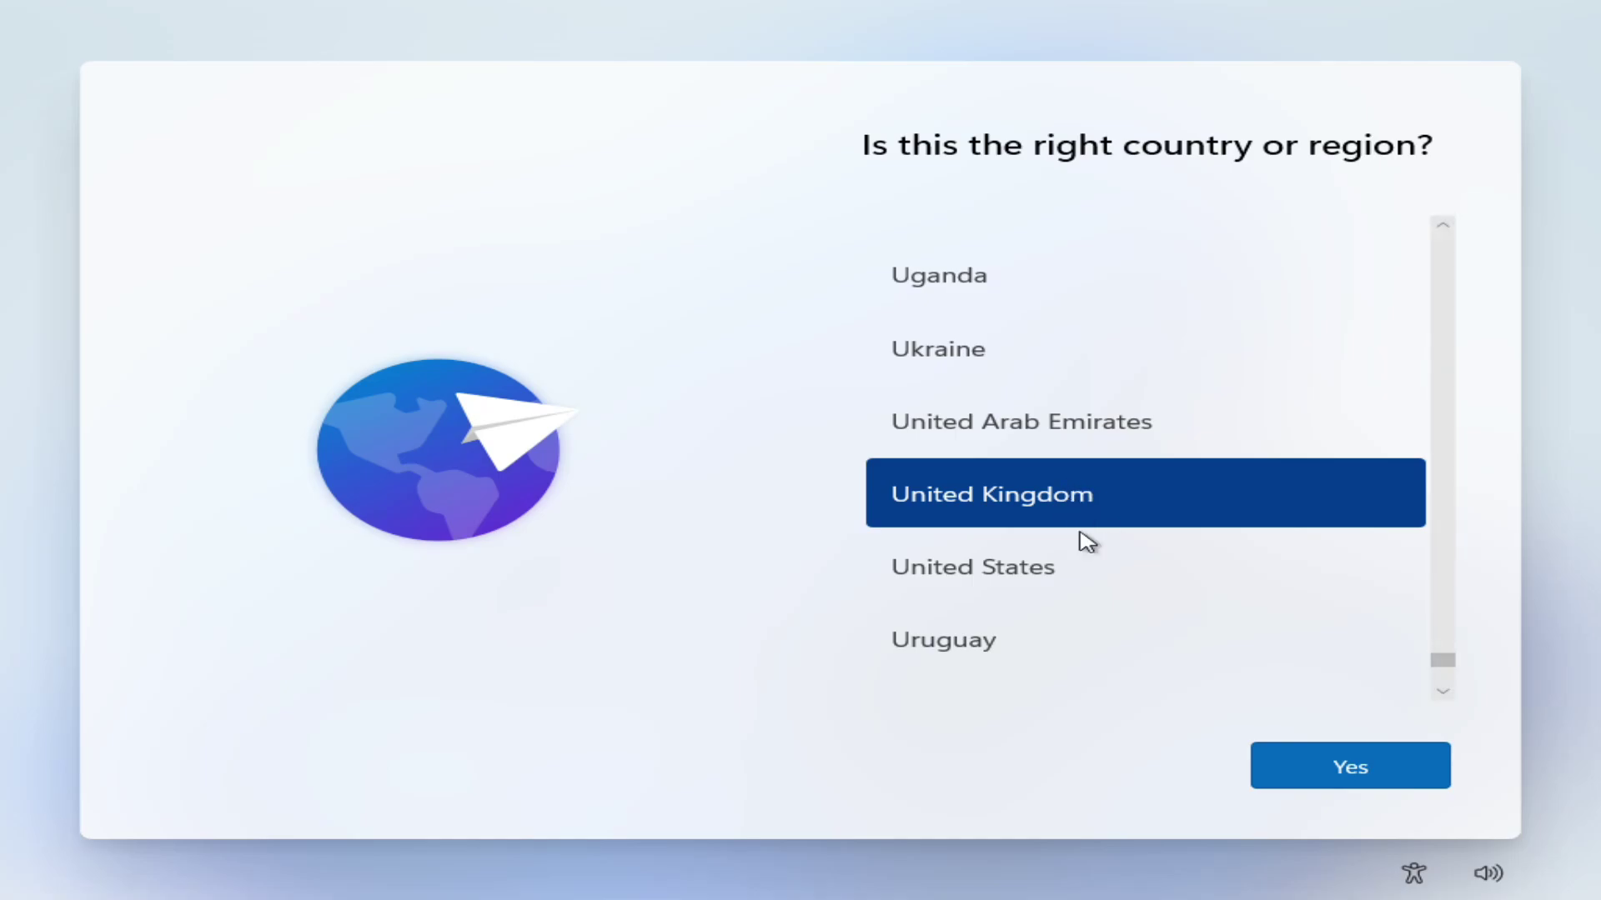
Confirm United Kingdom as the region and keyboard layout, with no second keyboard layout.
left_click(1355, 755)
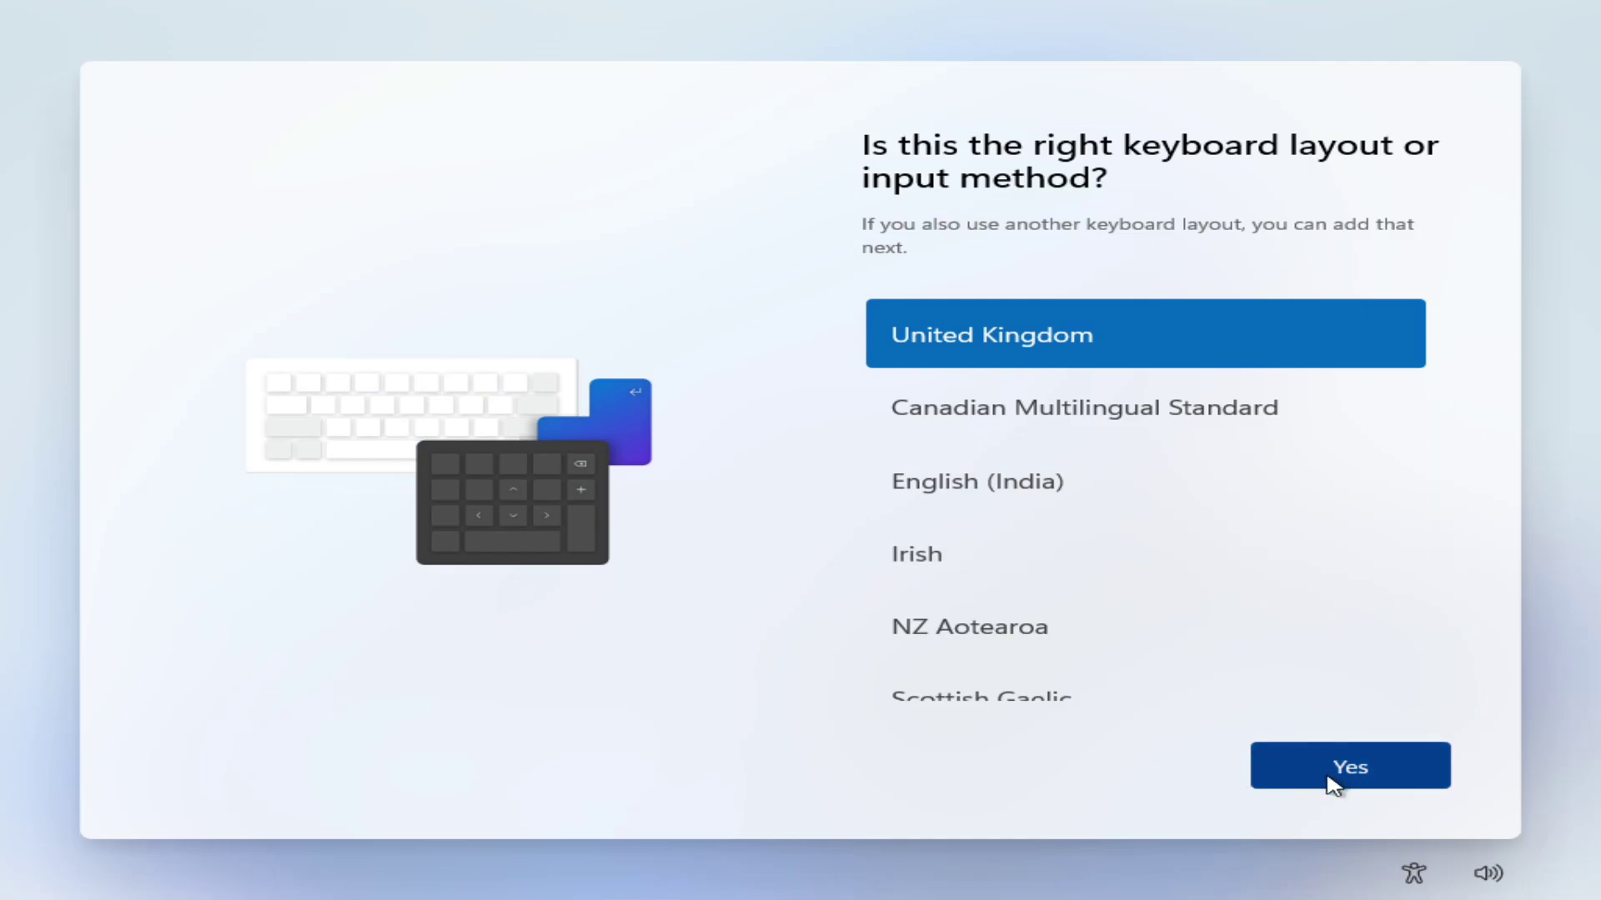
left_click(1333, 786)
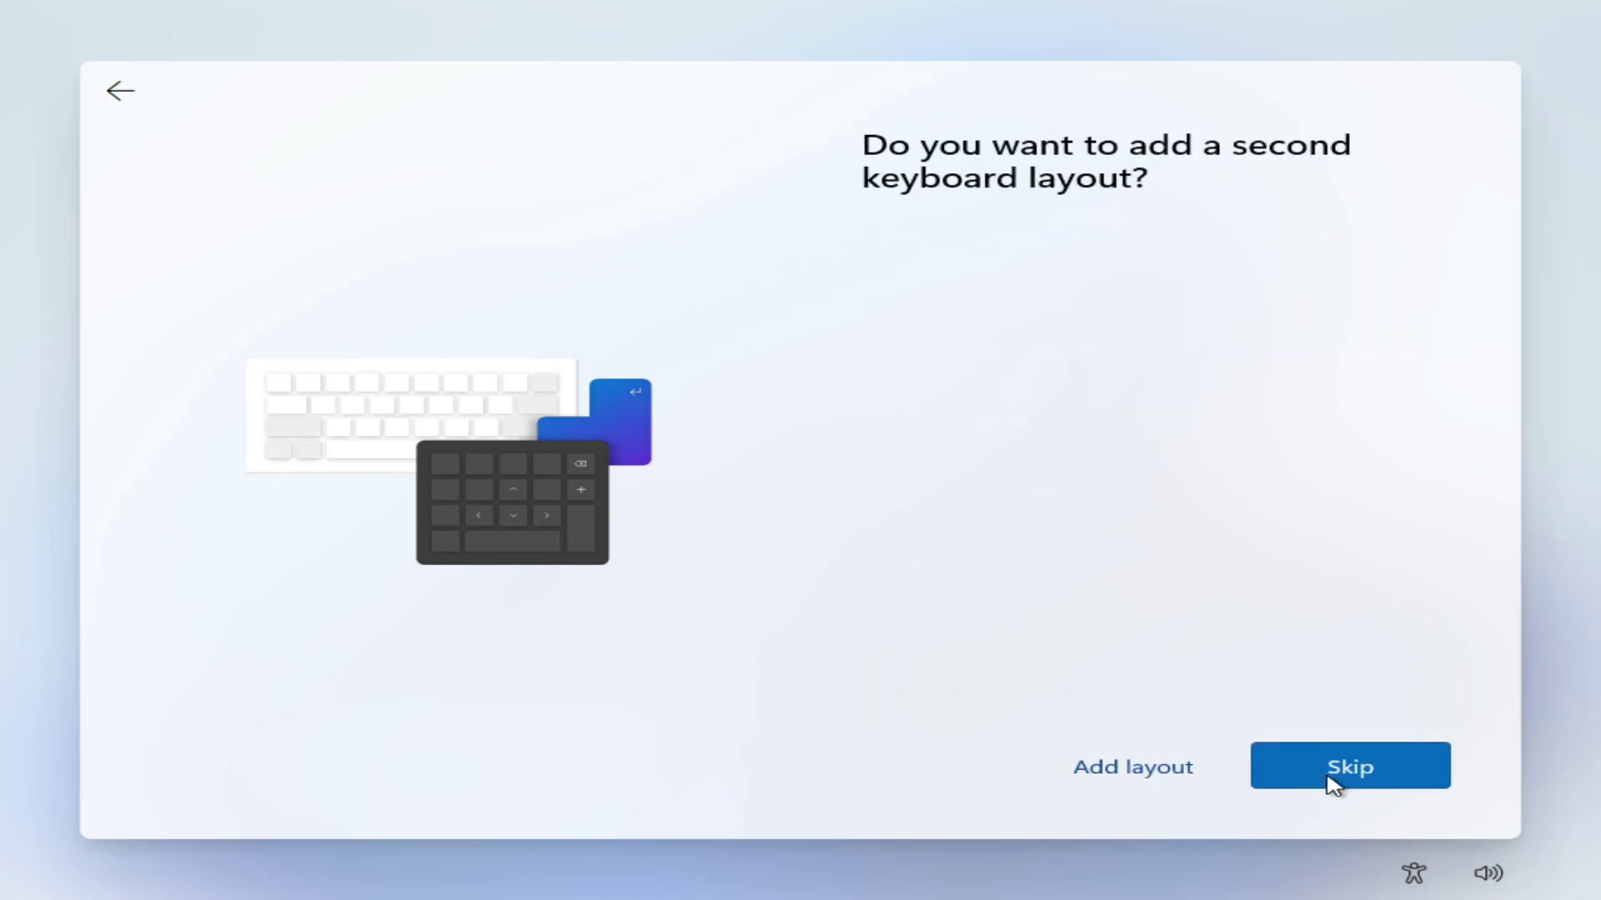
left_click(1333, 785)
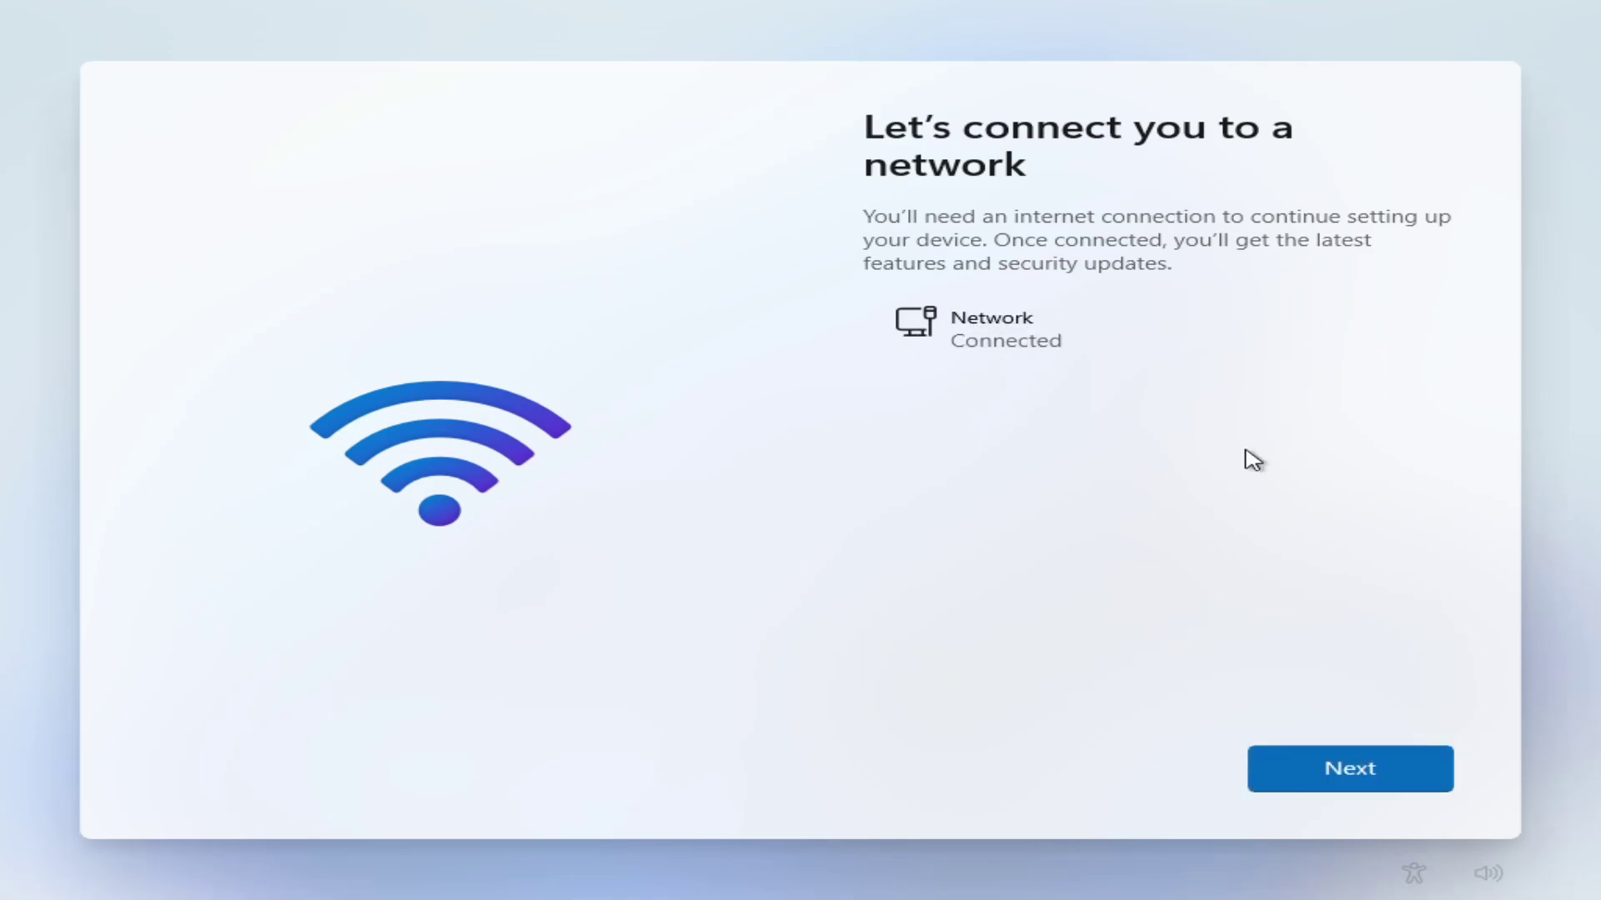
Continue past the network page once the wired connection shows Connected.
left_click(1349, 773)
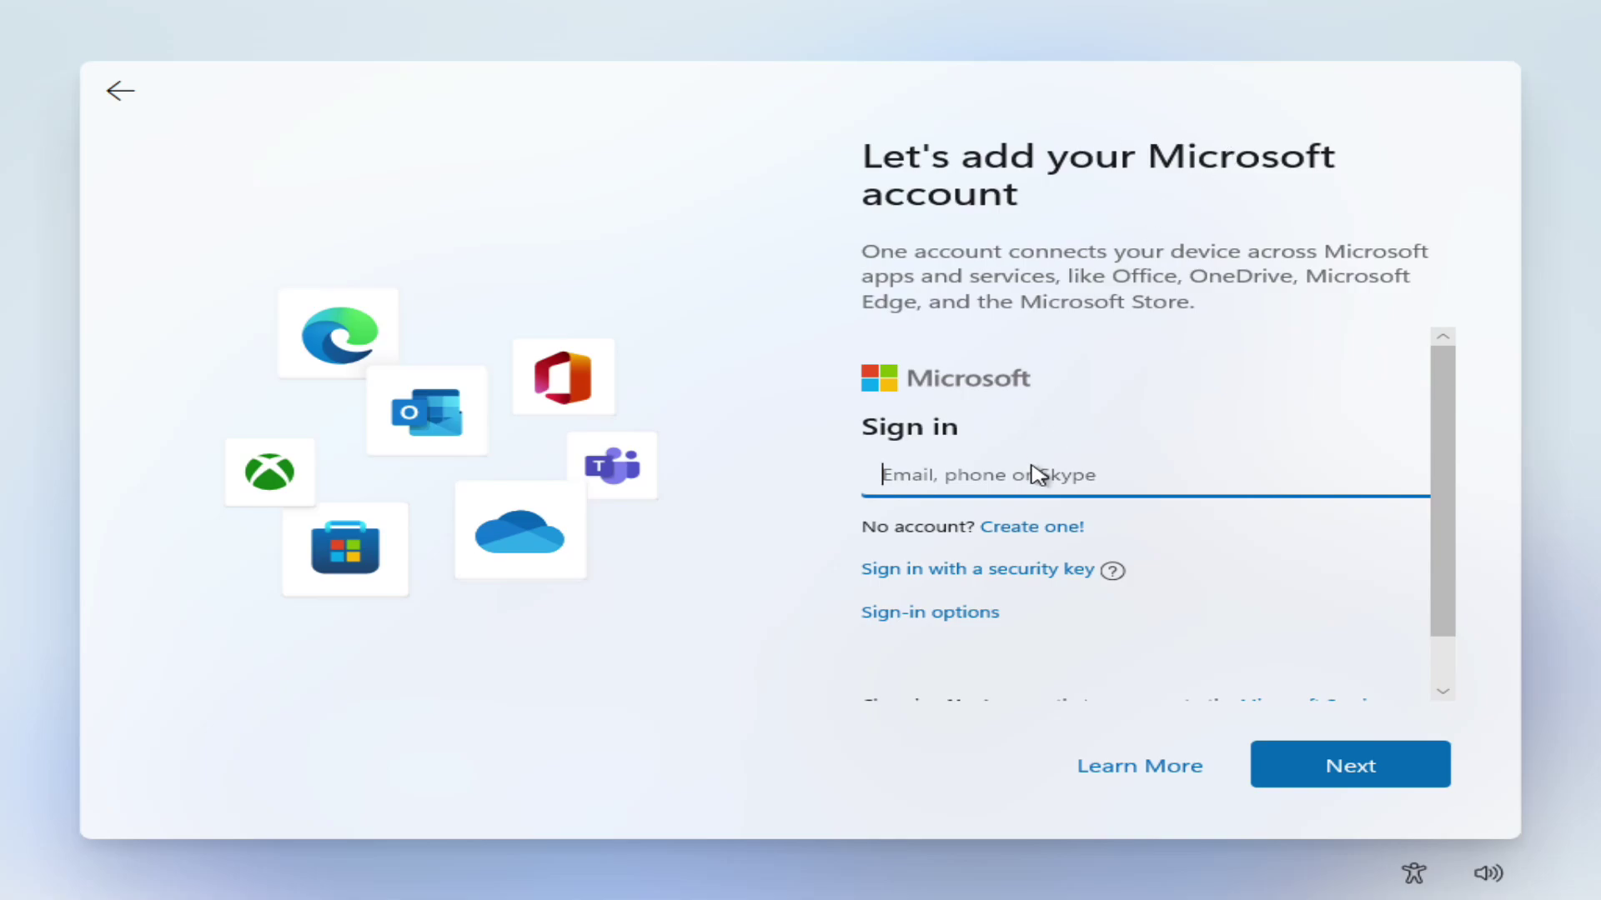
scroll(975, 621, "down", 1)
left_click(959, 555)
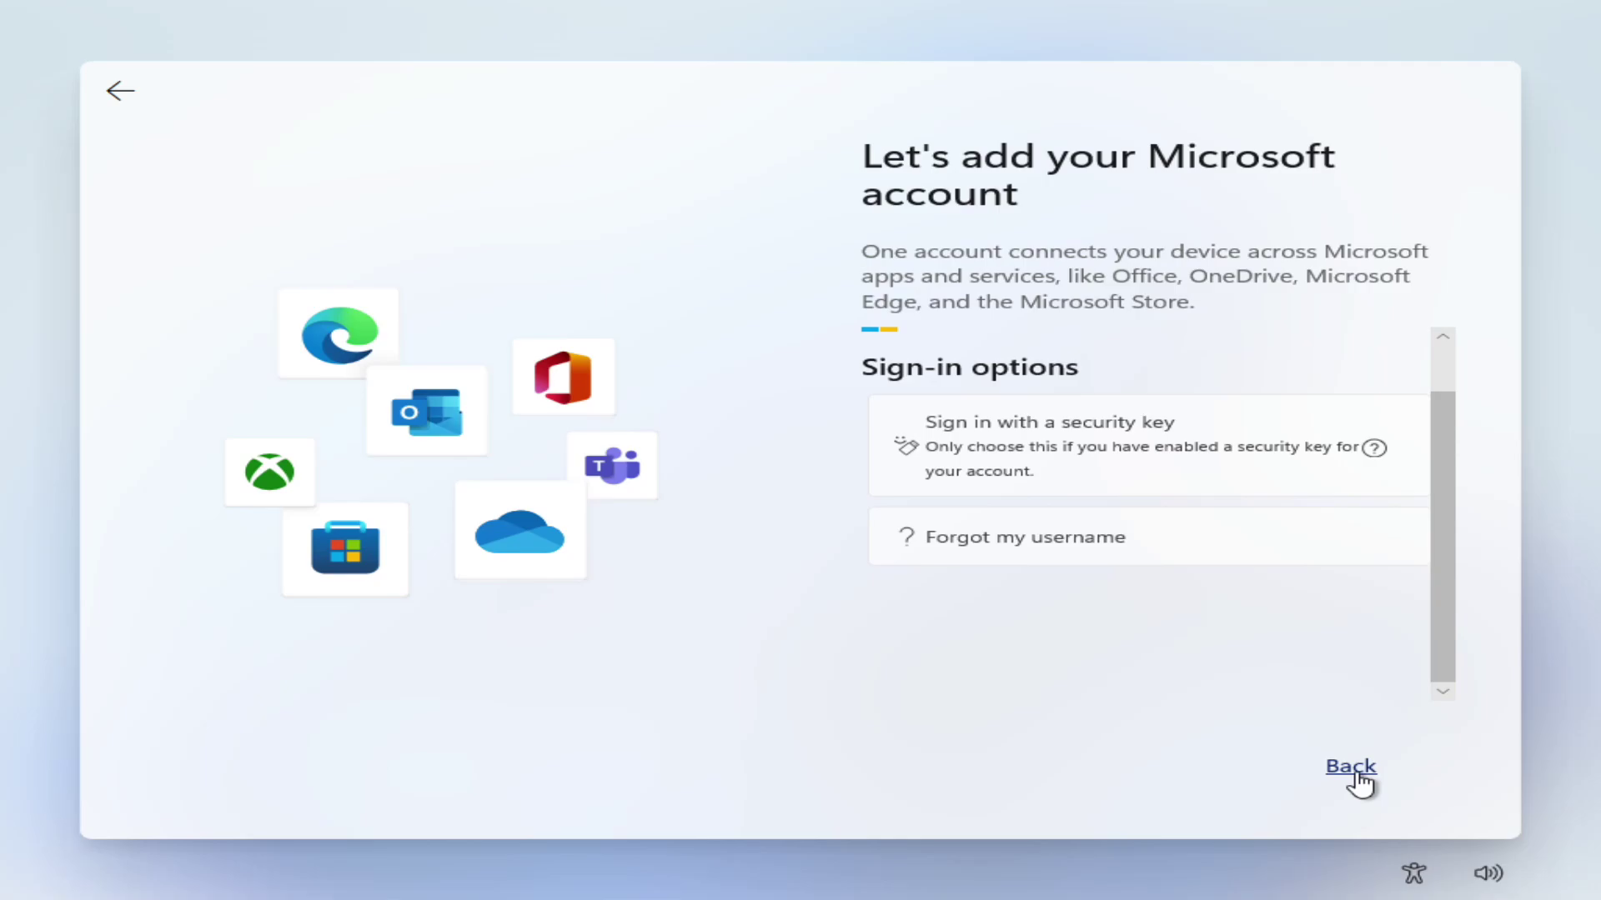
left_click(1354, 771)
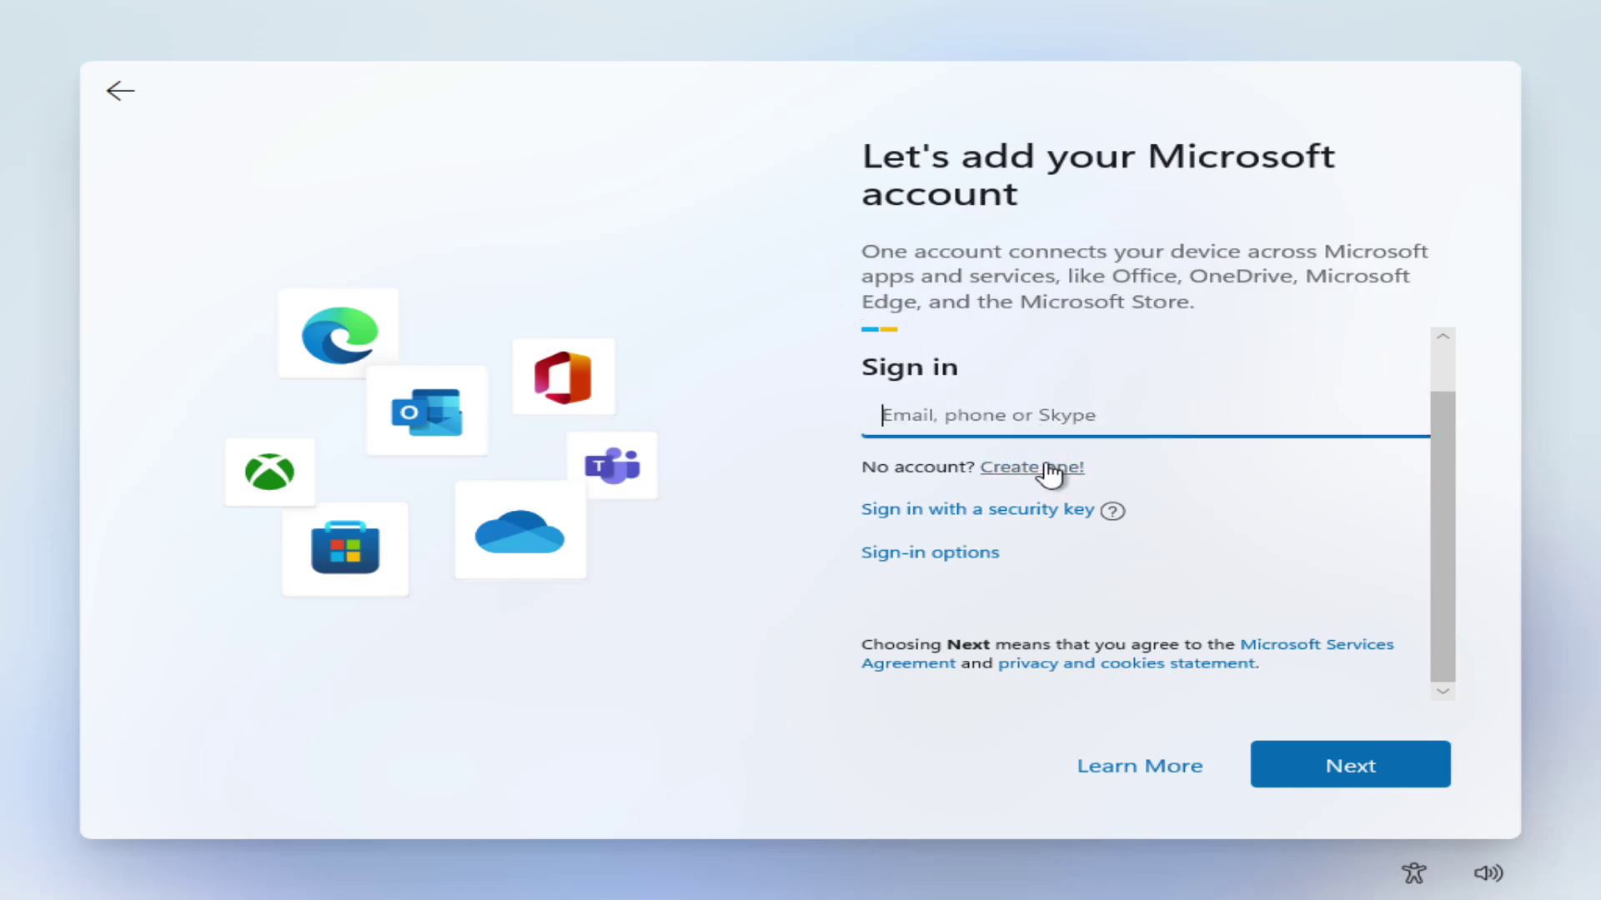
Create a local account with the chosen user name and a blank password.
left_click(1078, 473)
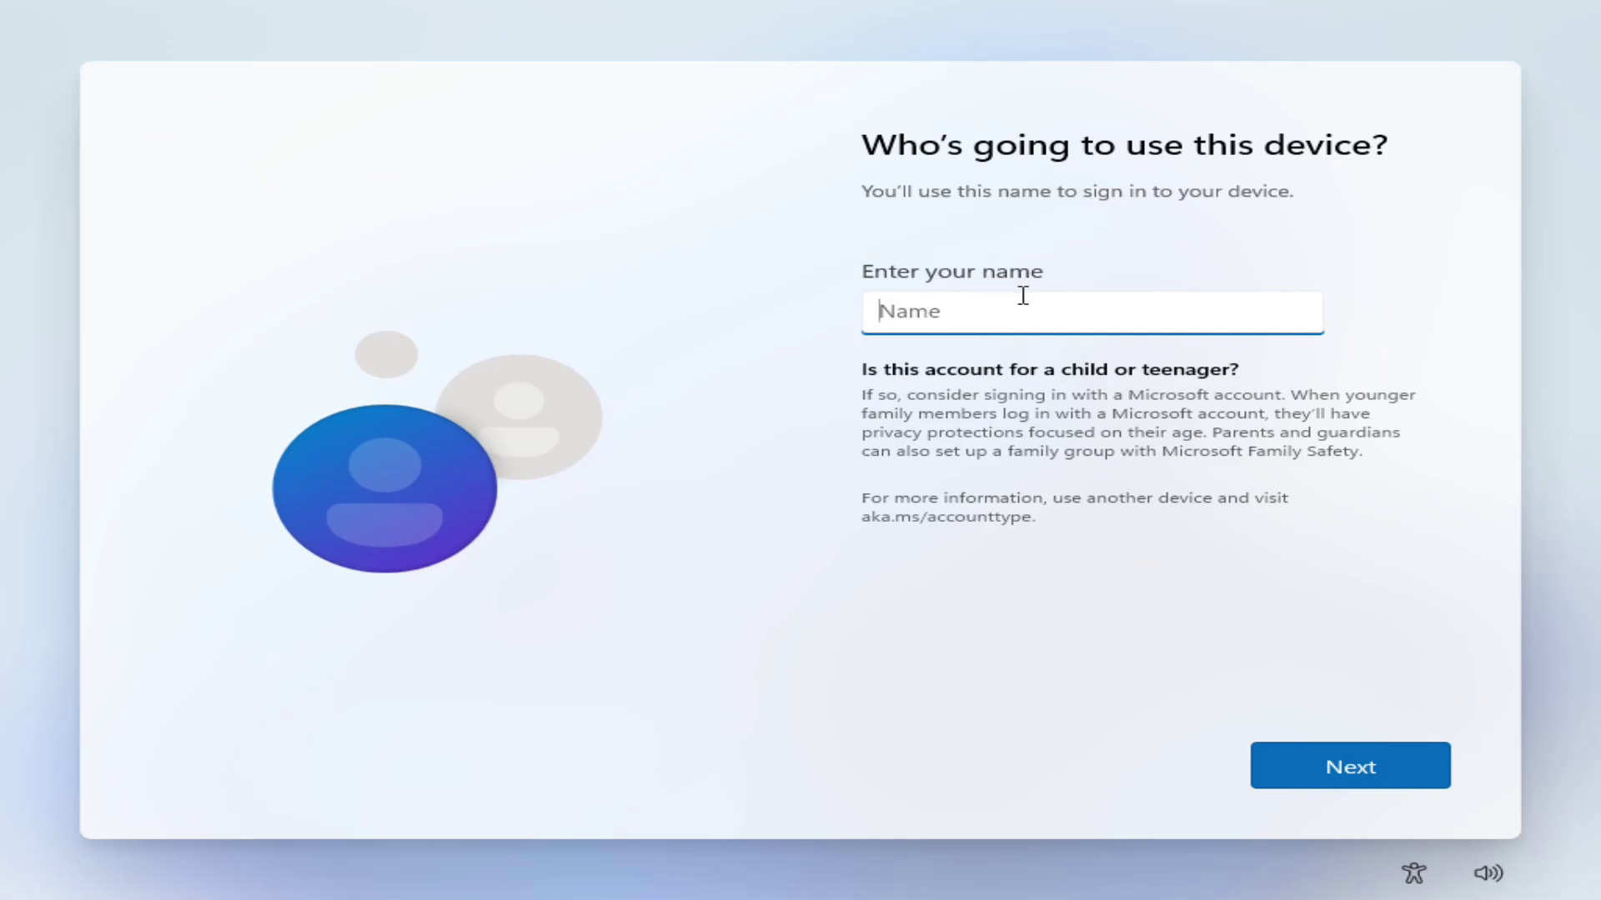
type("Brue")
key("Return")
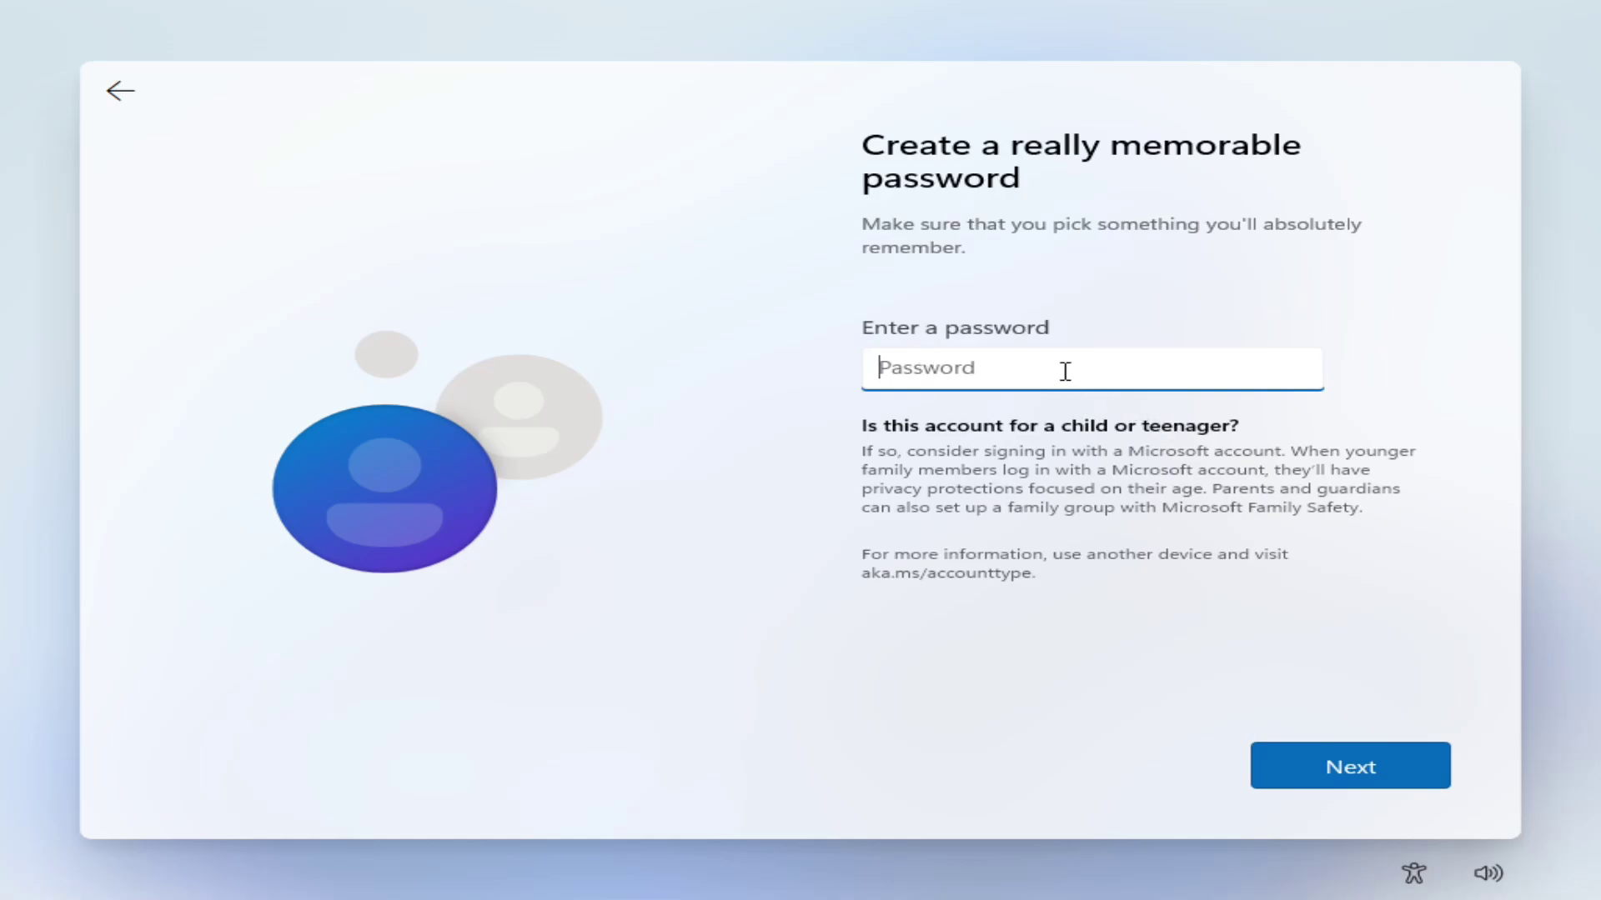
left_click(1362, 753)
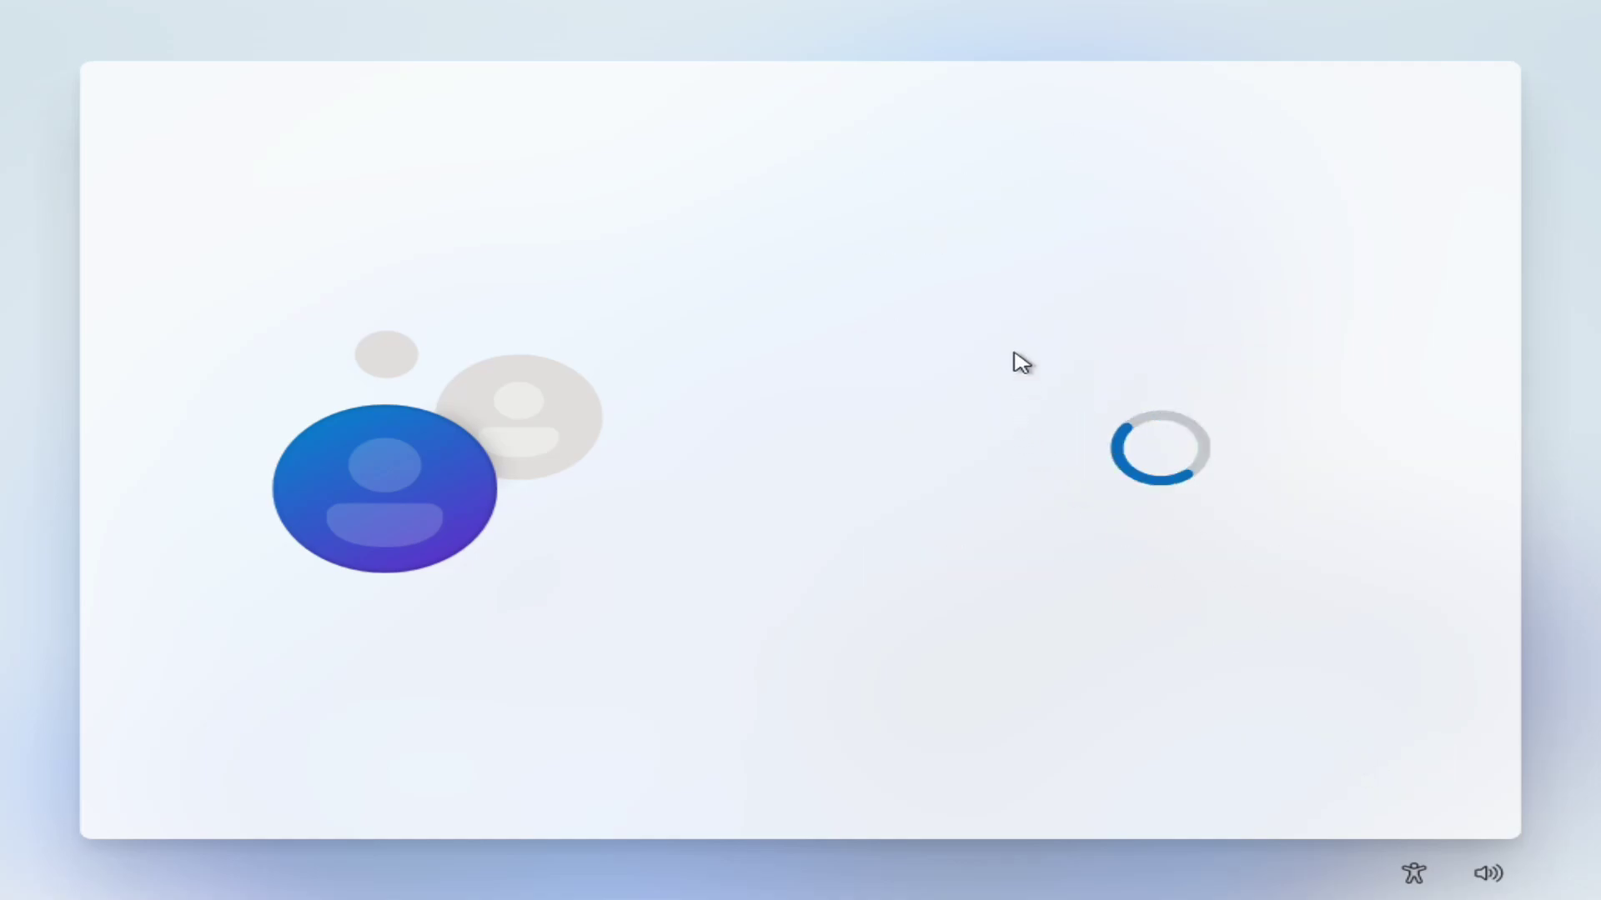
Allow location, Find my device, optional diagnostic data, inking and typing, and tailored experiences.
left_click(1121, 417)
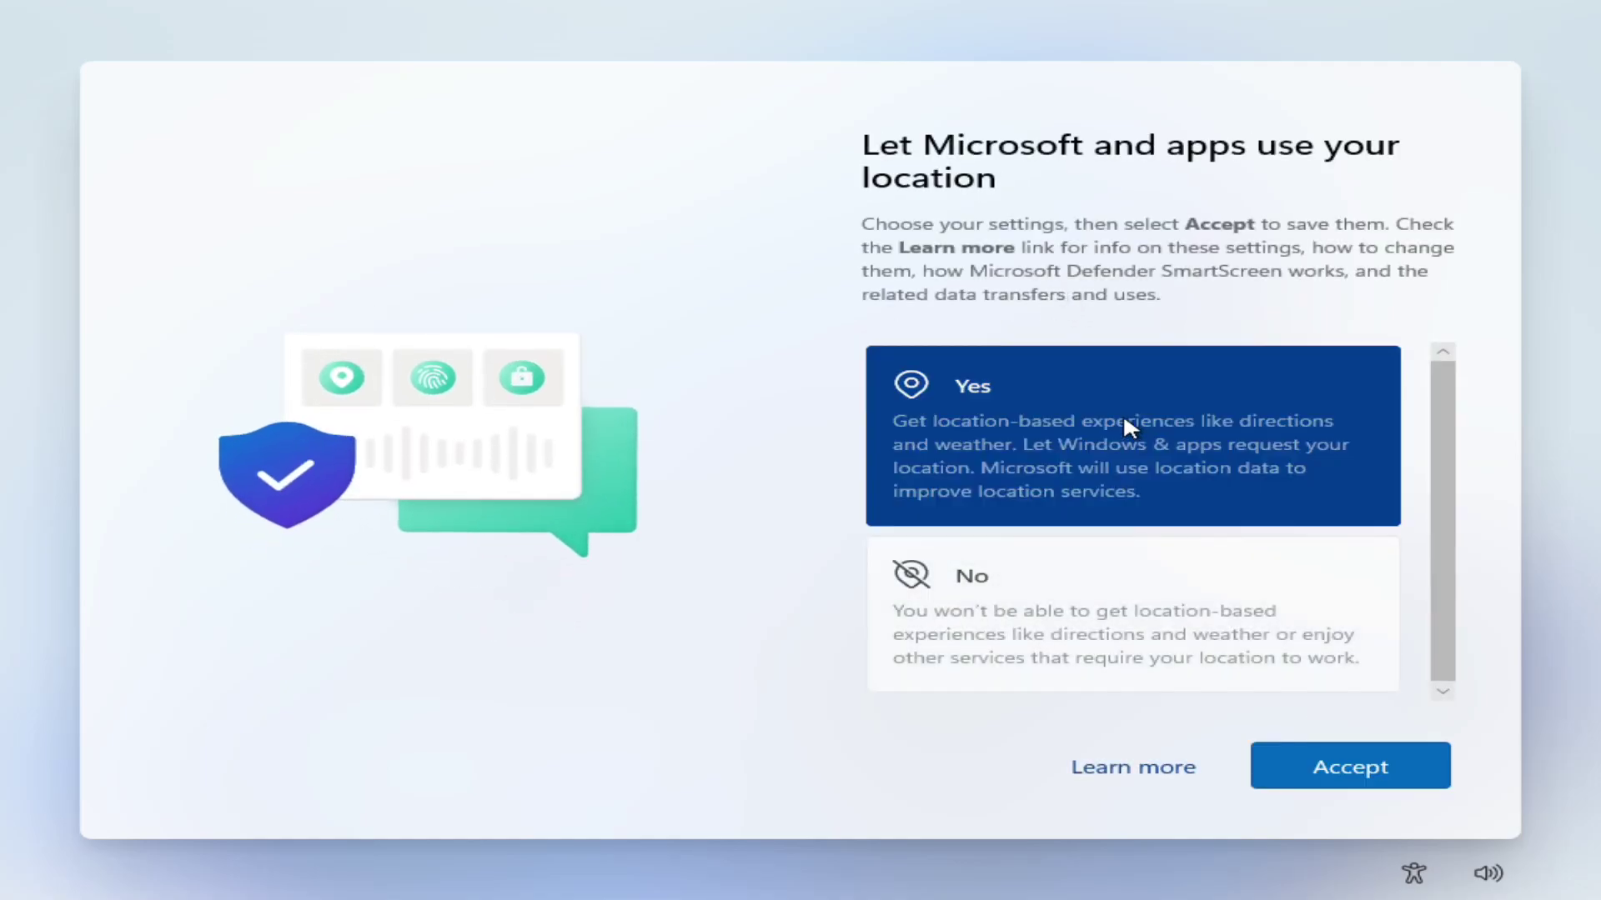
left_click(1366, 759)
left_click(1134, 437)
left_click(1374, 775)
left_click(1143, 367)
left_click(1424, 779)
left_click(1158, 439)
left_click(1388, 763)
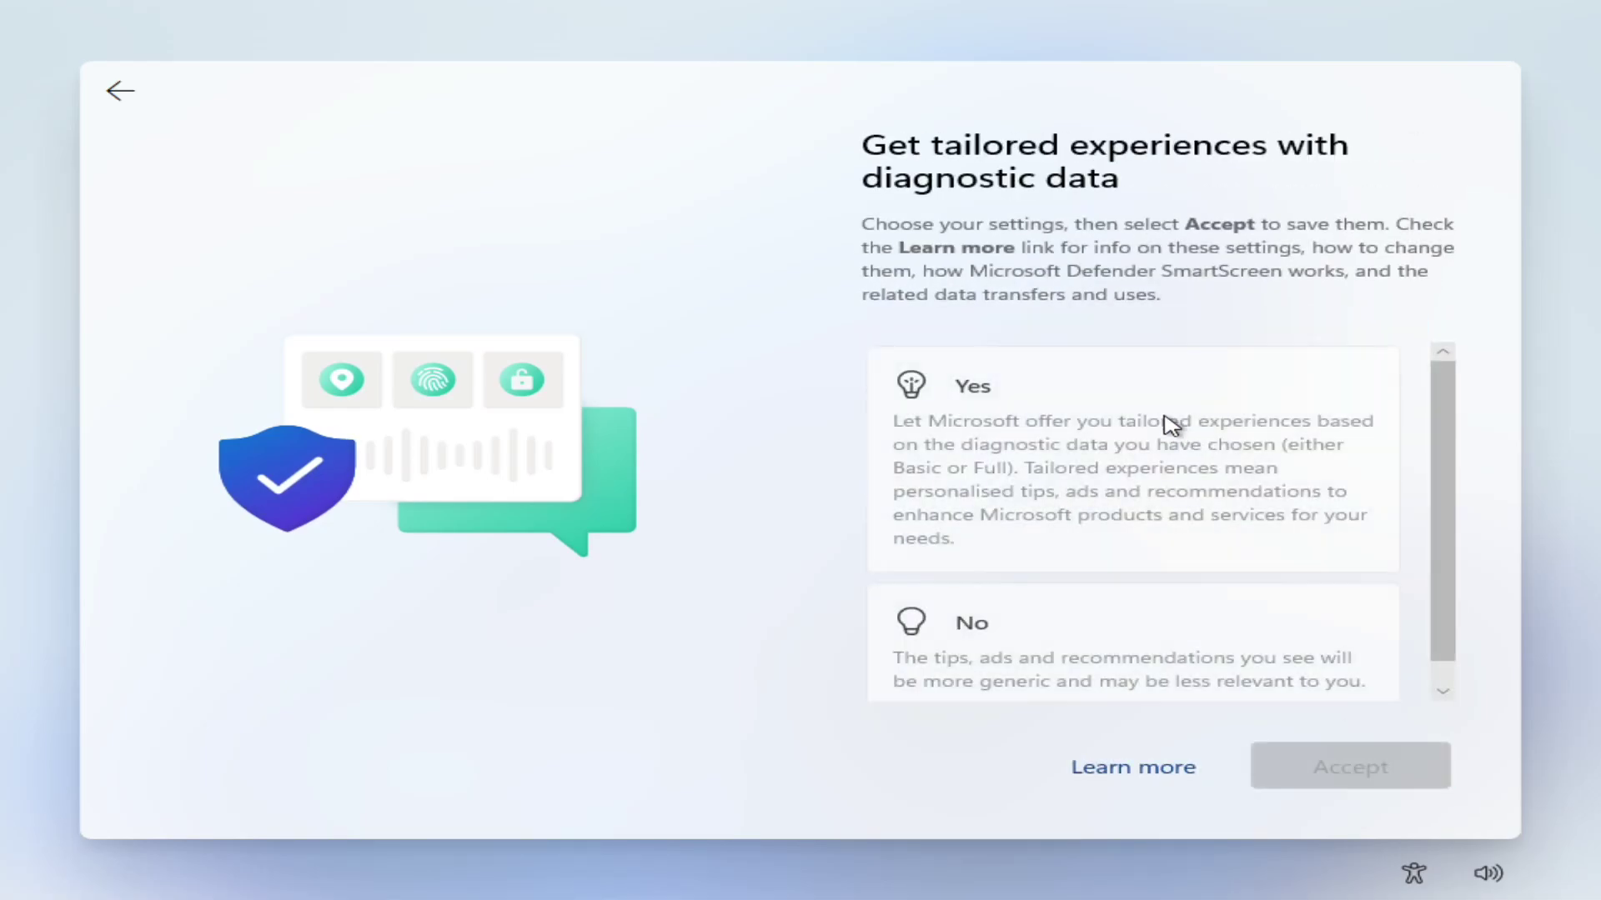
left_click(1161, 429)
left_click(1388, 762)
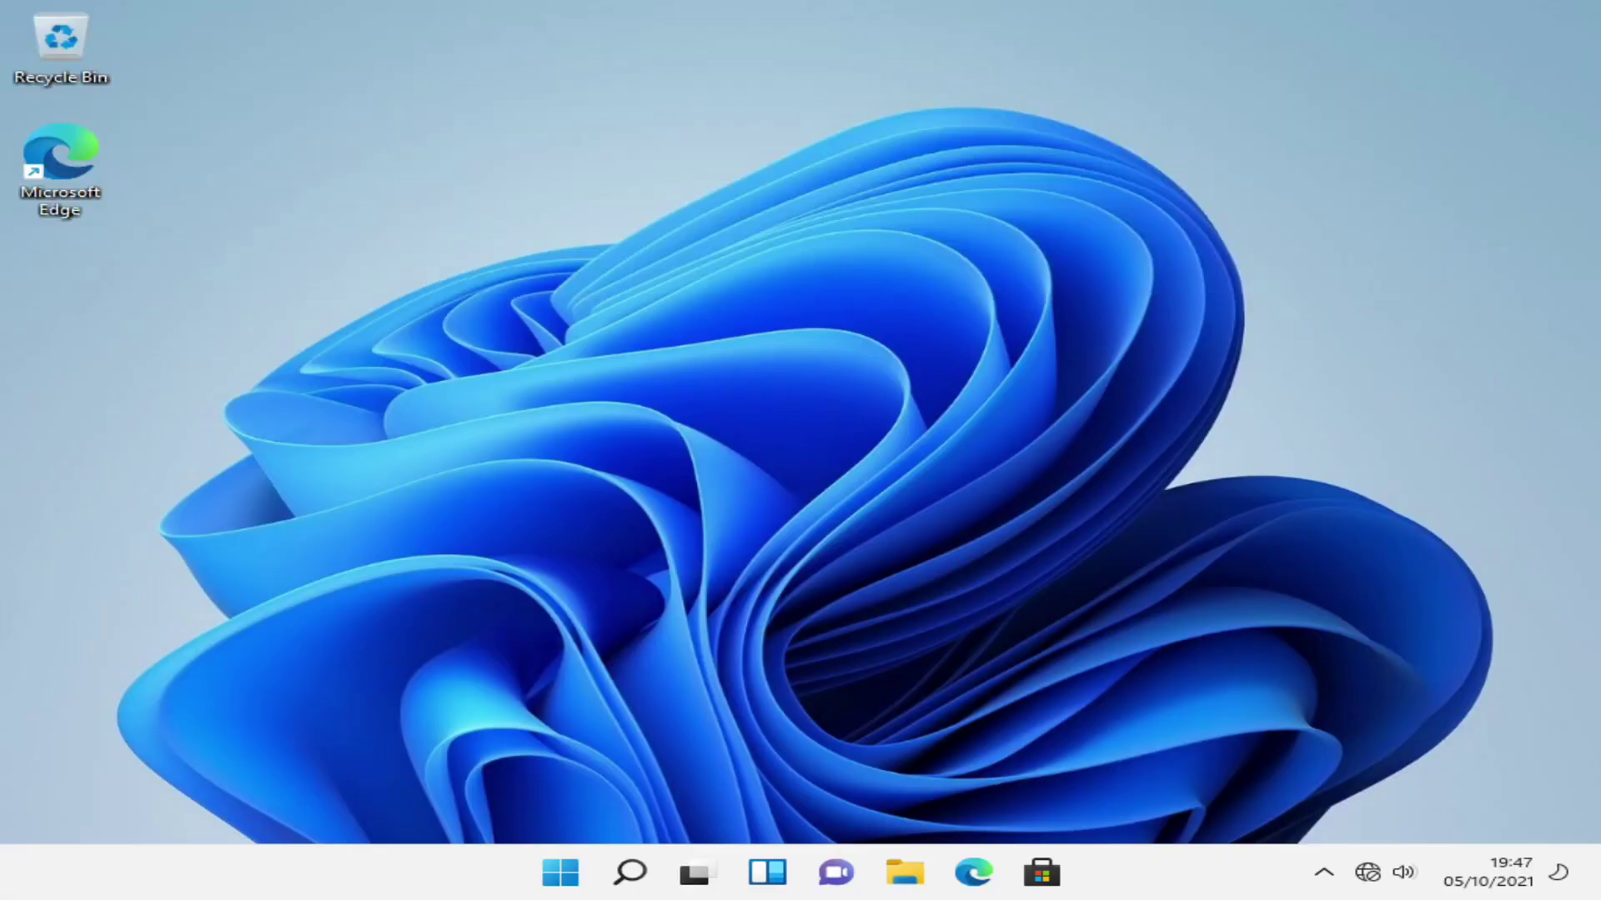
Open Settings and go to Accounts › Family & other users.
key("super")
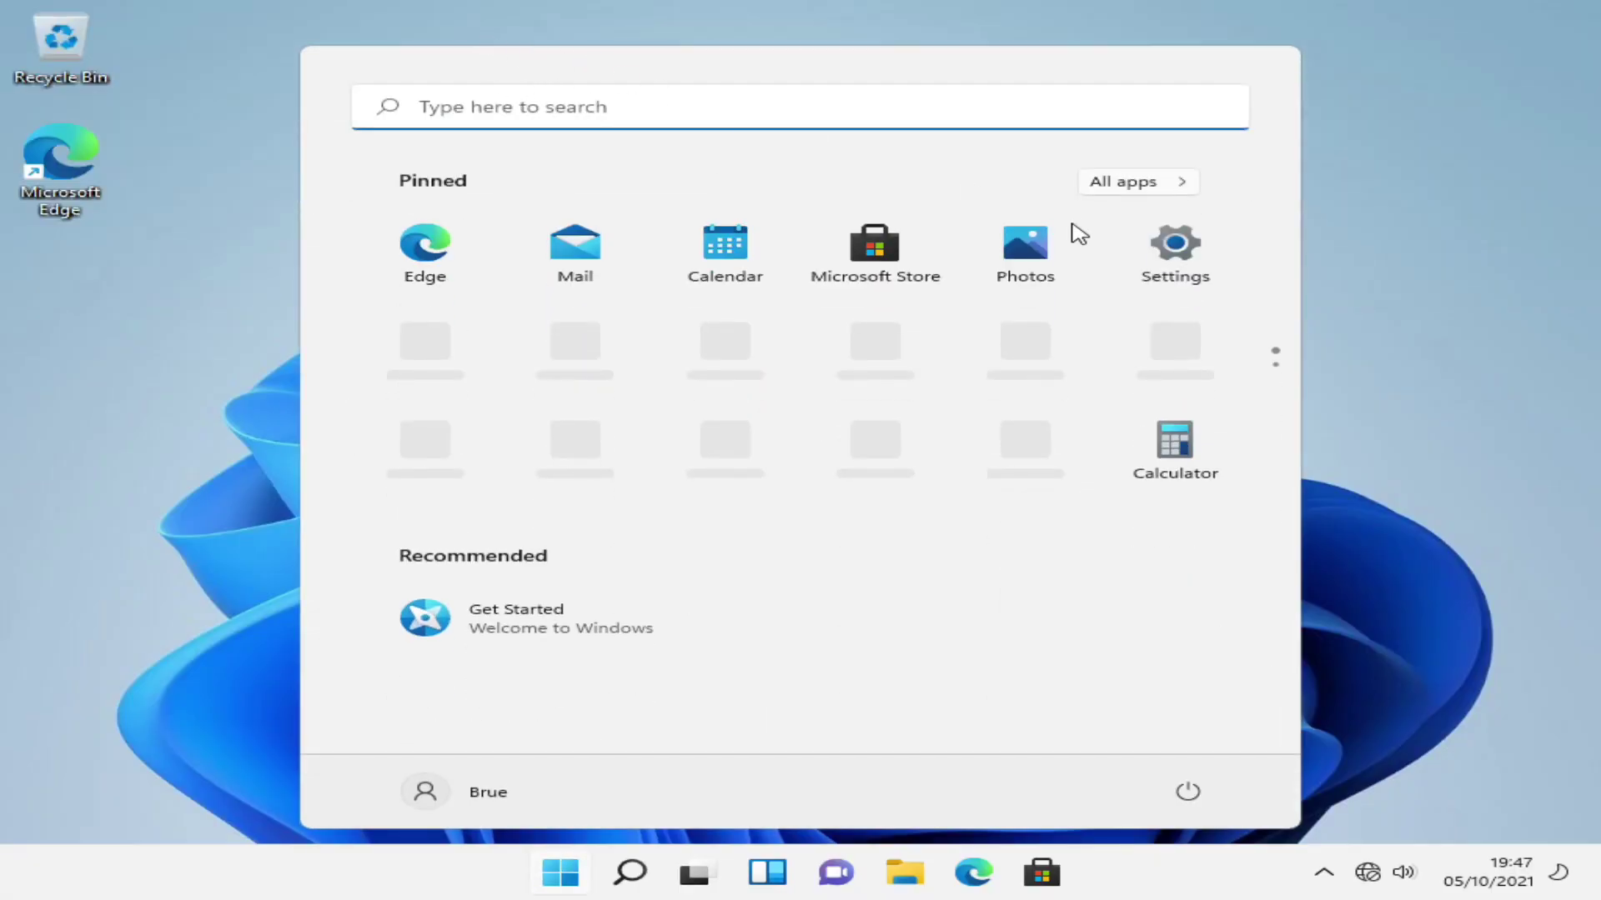
left_click(1175, 243)
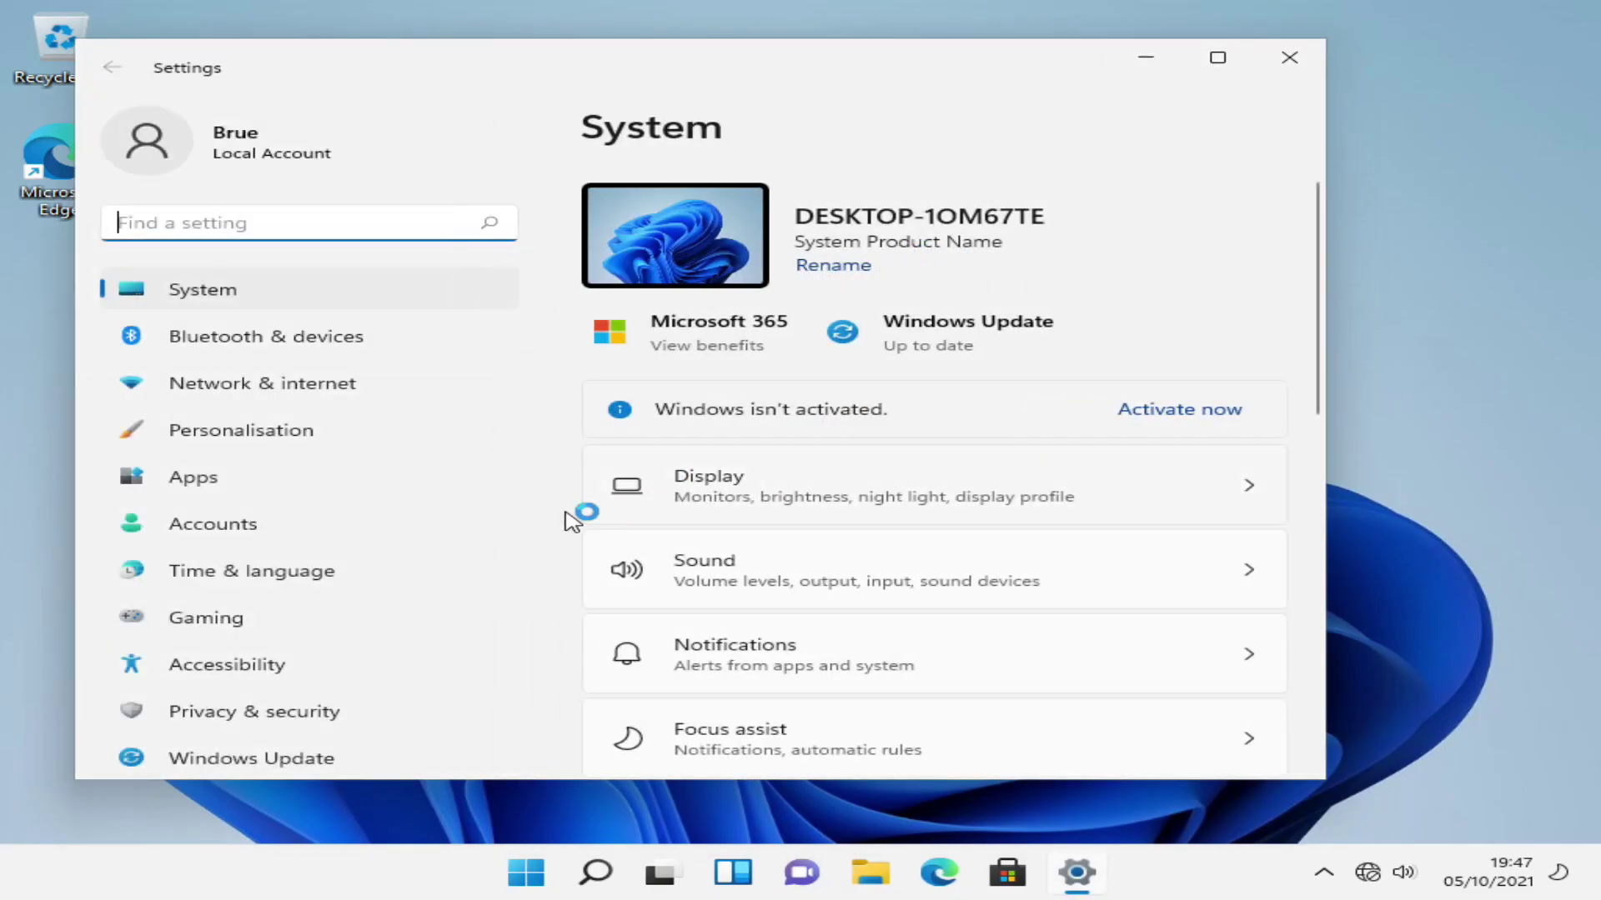
left_click(250, 512)
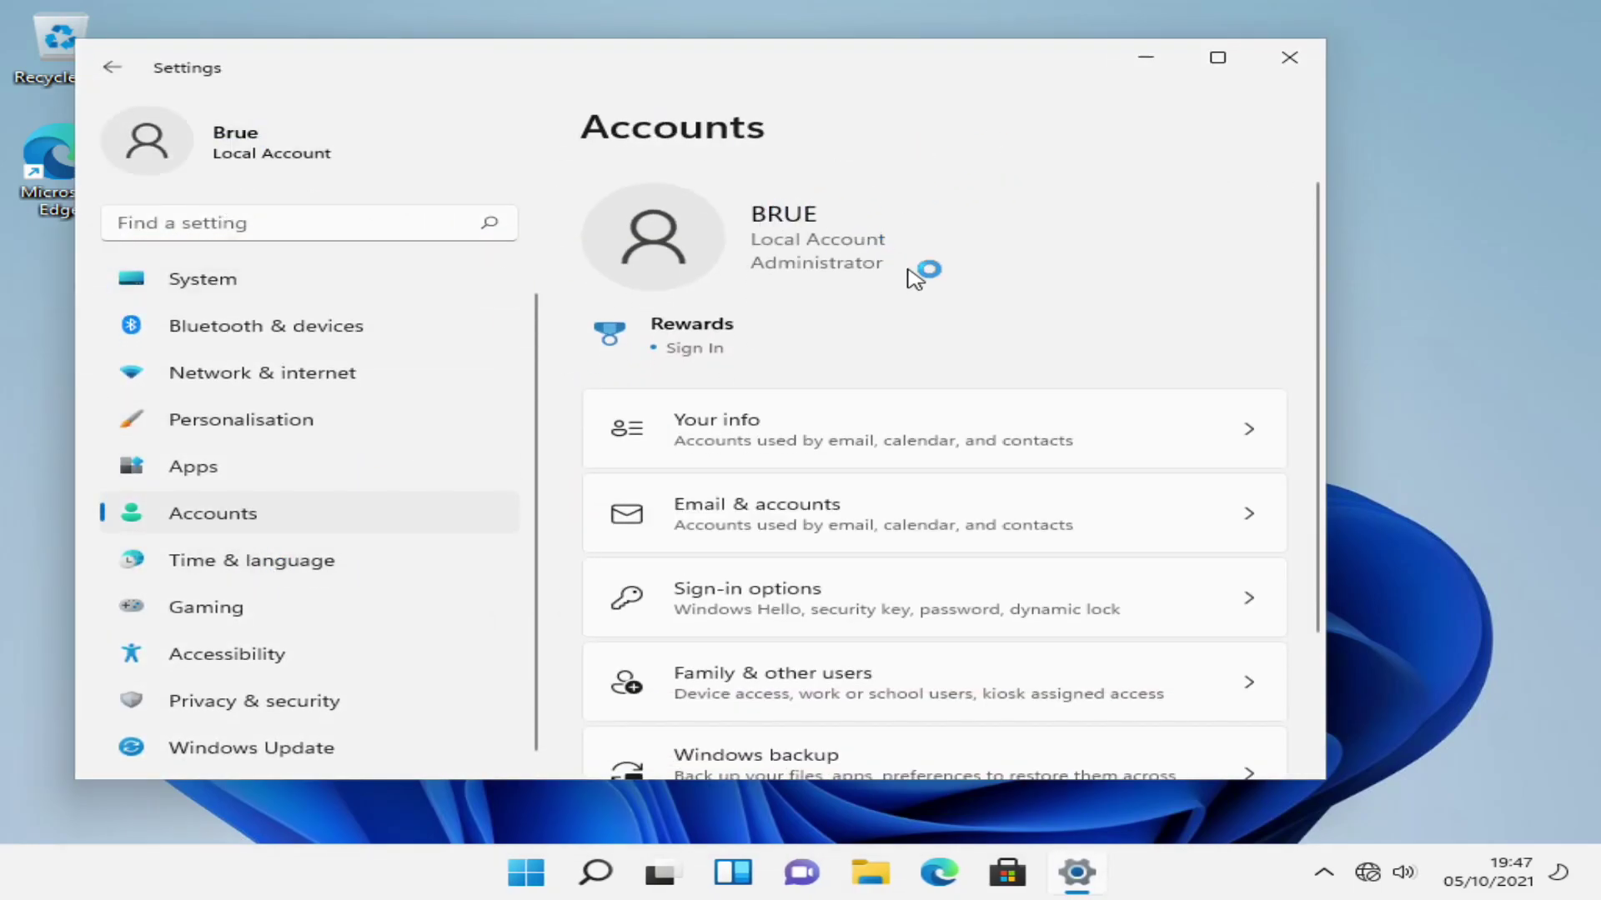
scroll(922, 261, "down", 2)
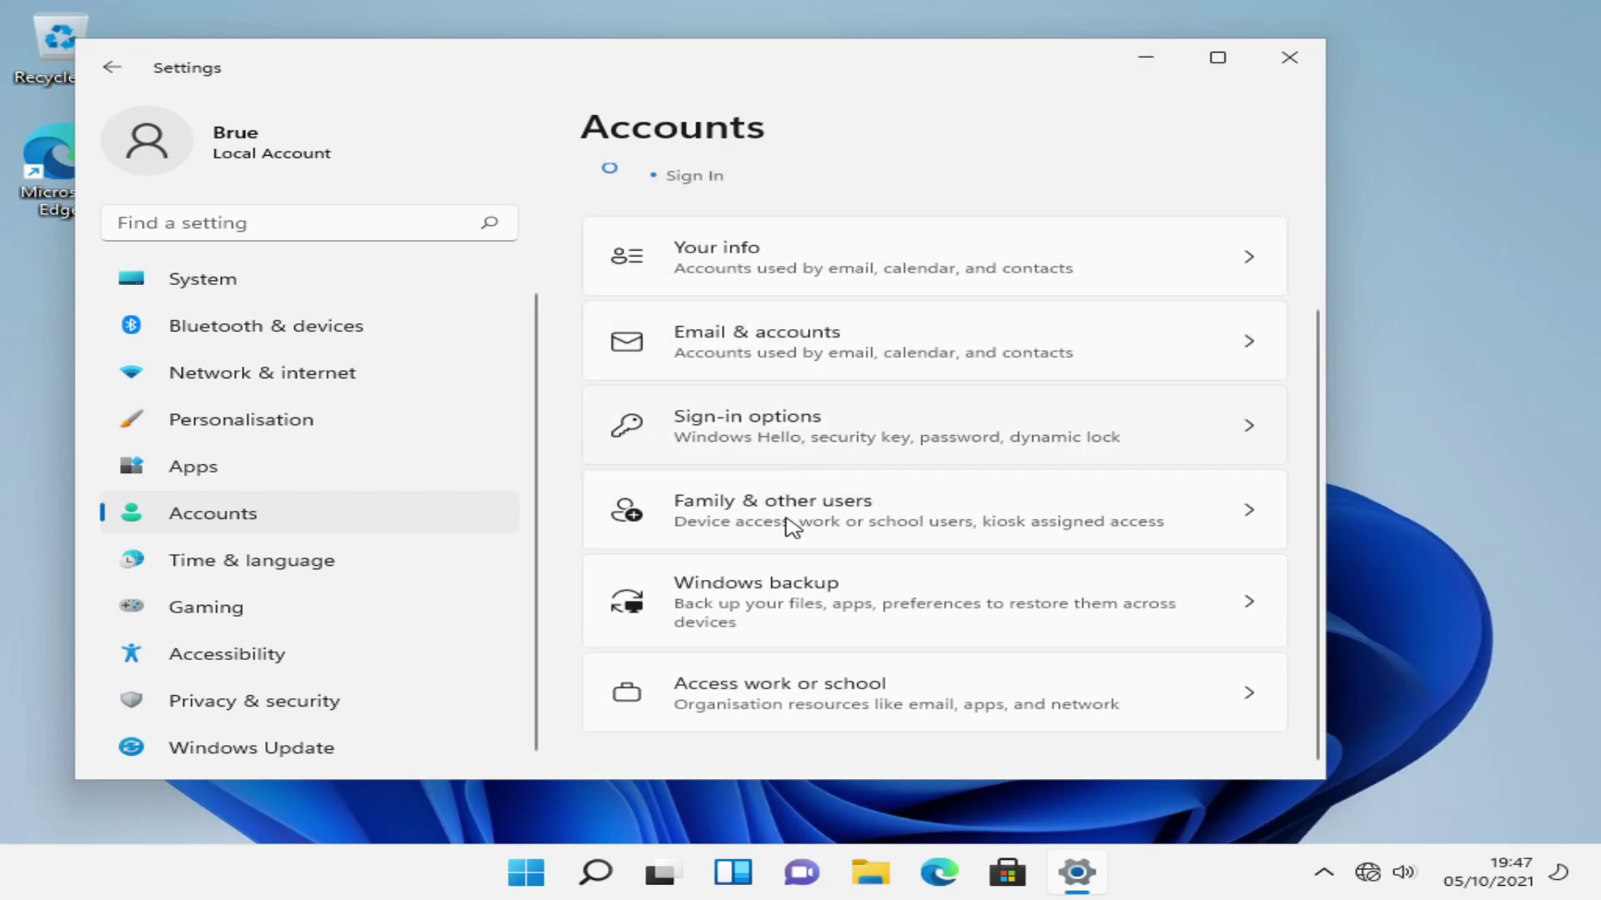
left_click(789, 521)
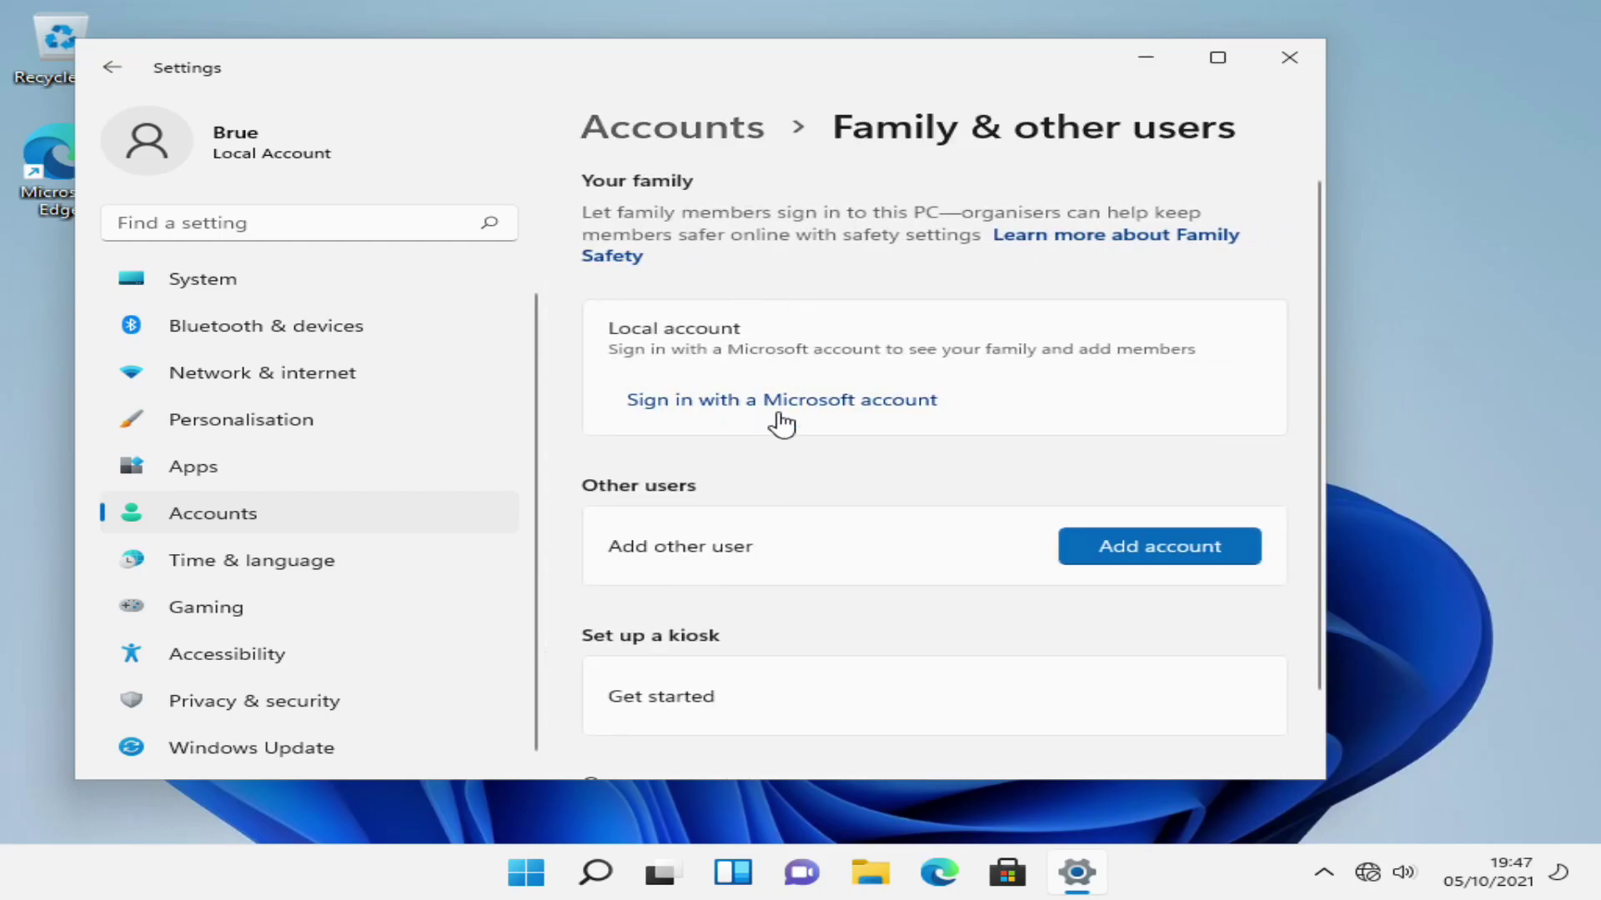
Start Add account, then close the create-user window without adding anyone.
left_click(1170, 555)
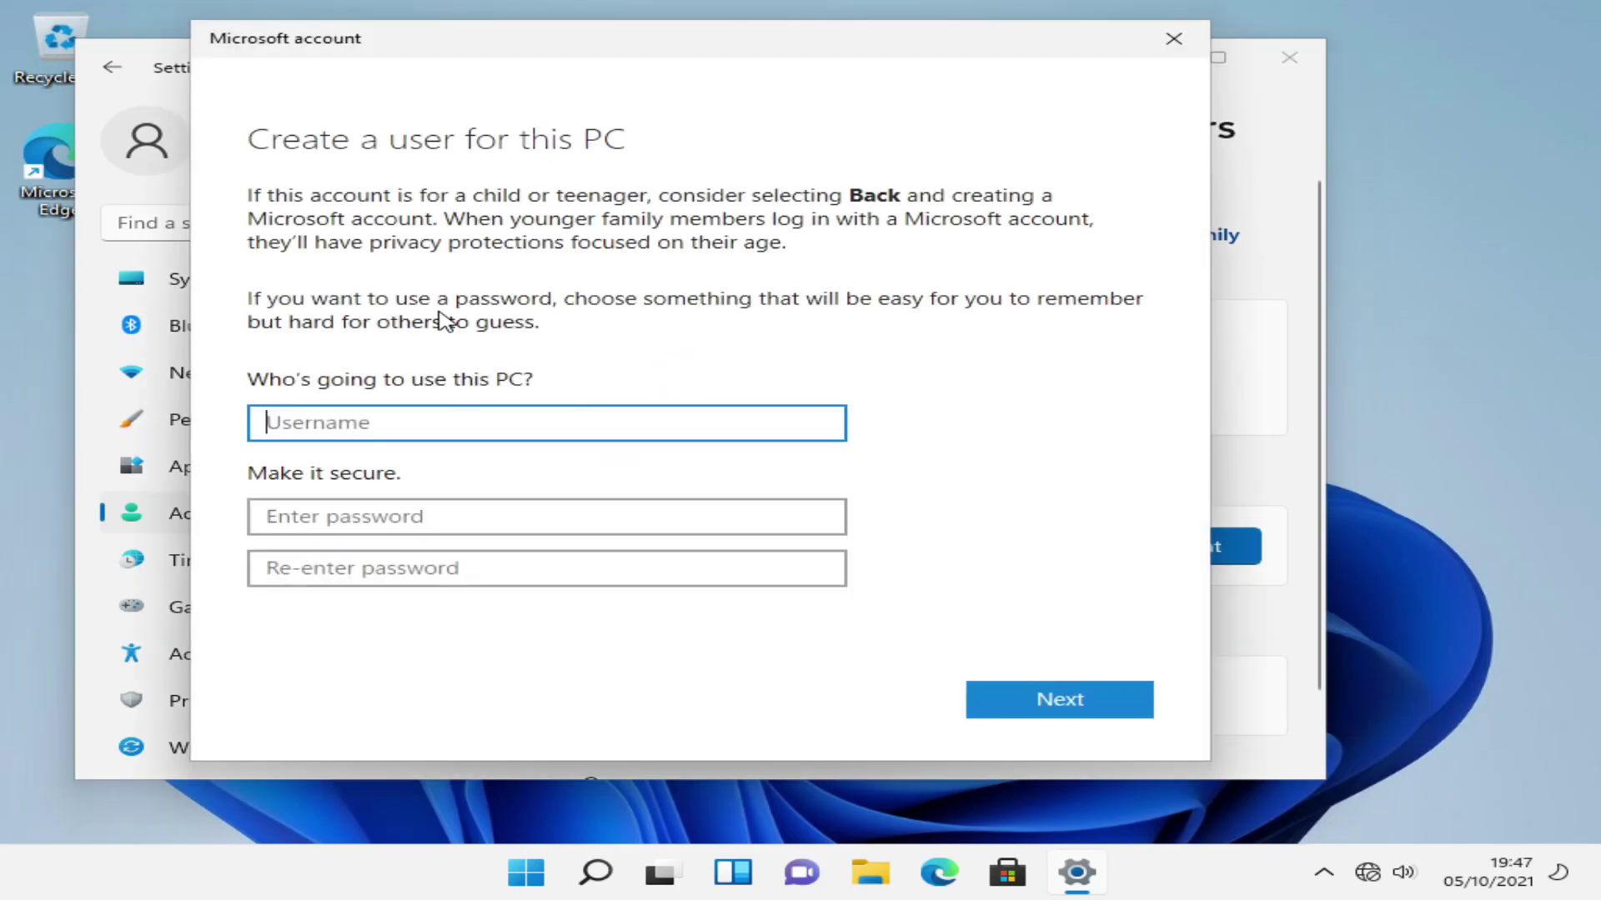
left_click(1190, 49)
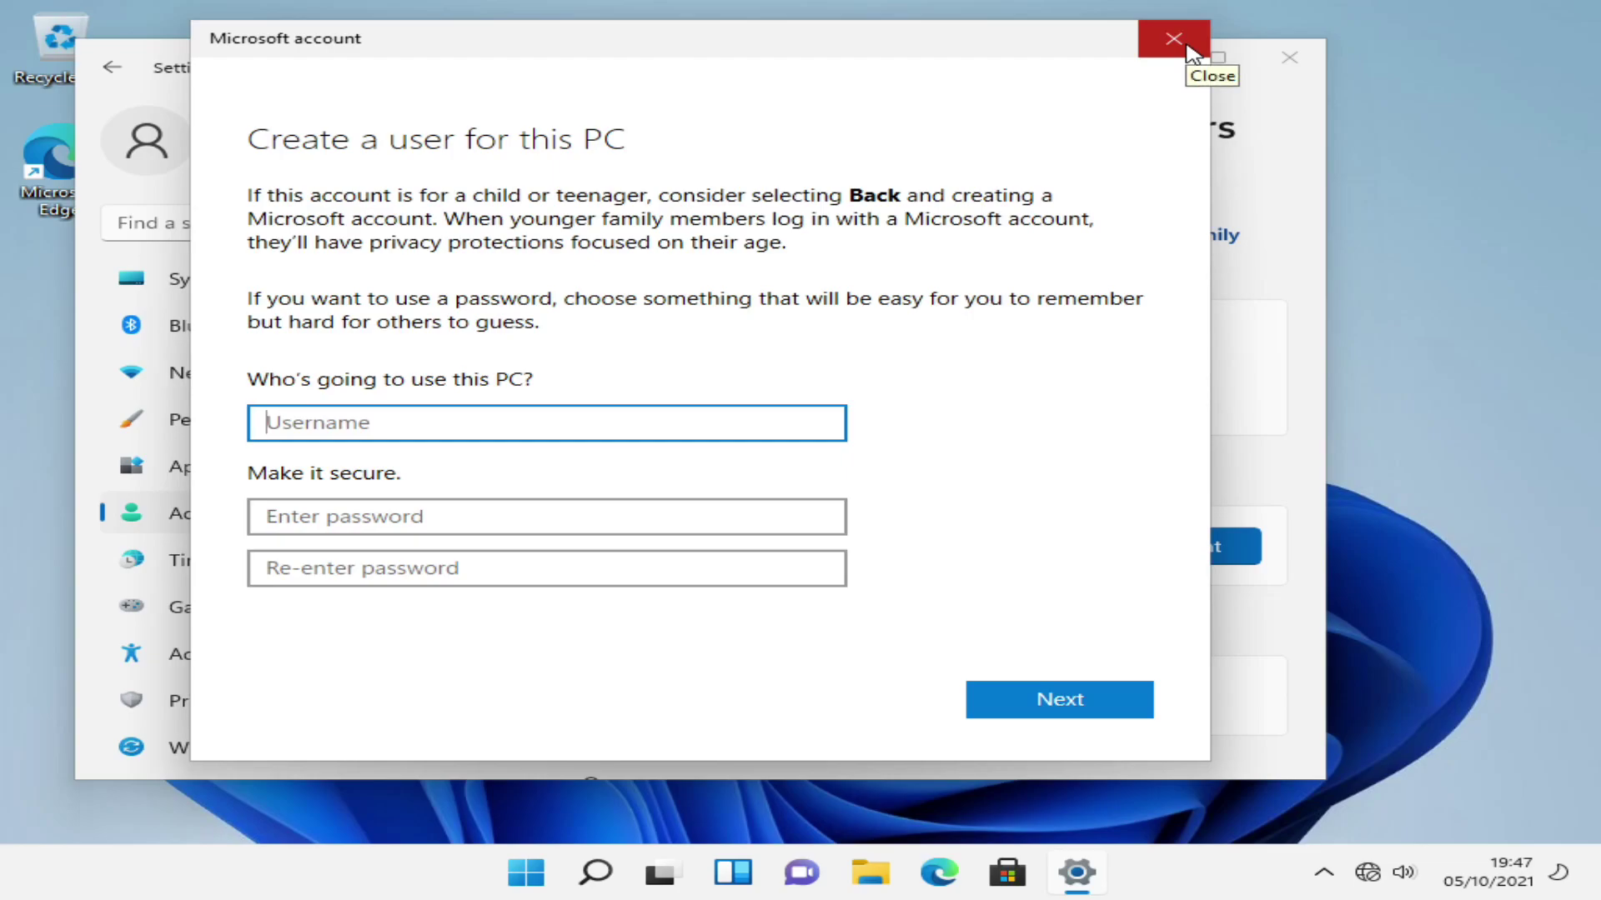
left_click(1194, 33)
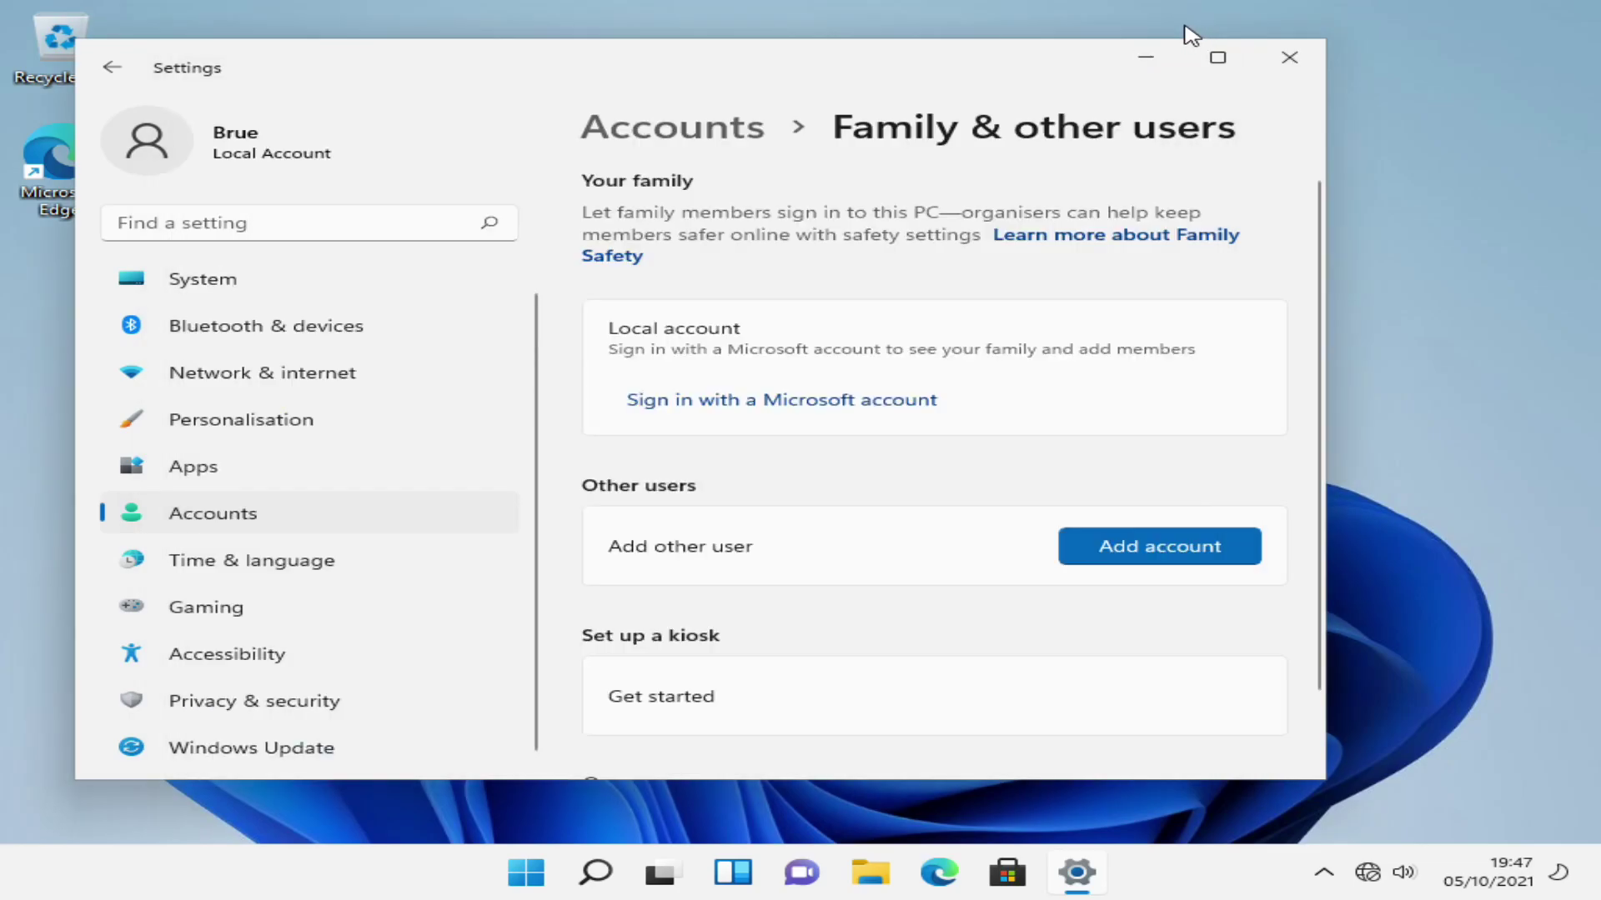
Go to Windows Update and run Check for updates.
left_click(313, 751)
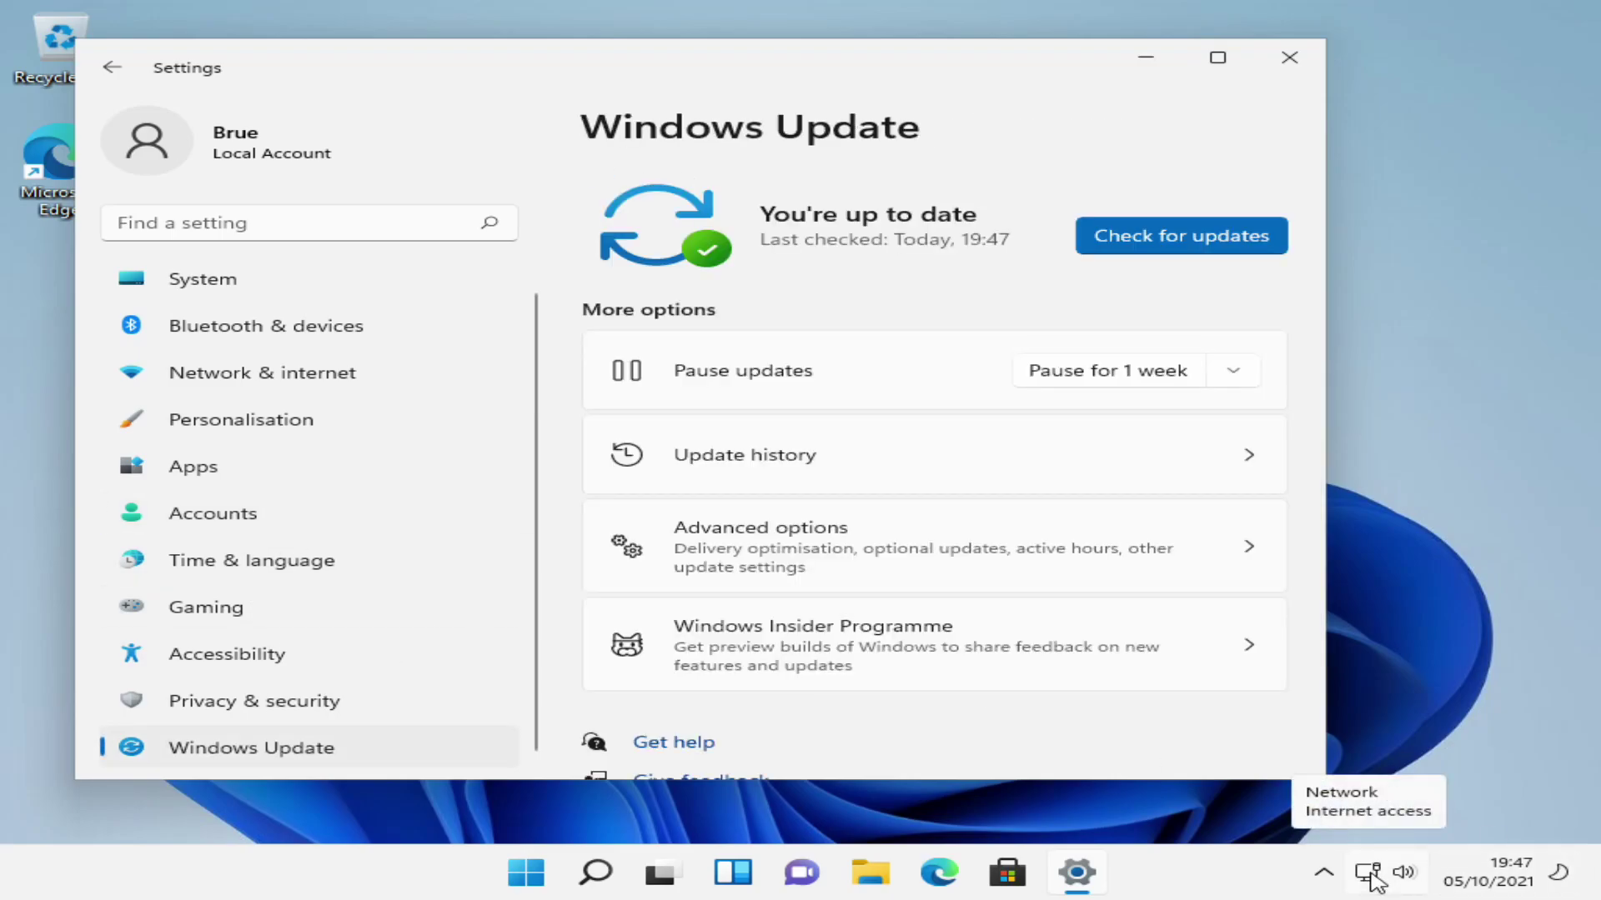
left_click(1249, 238)
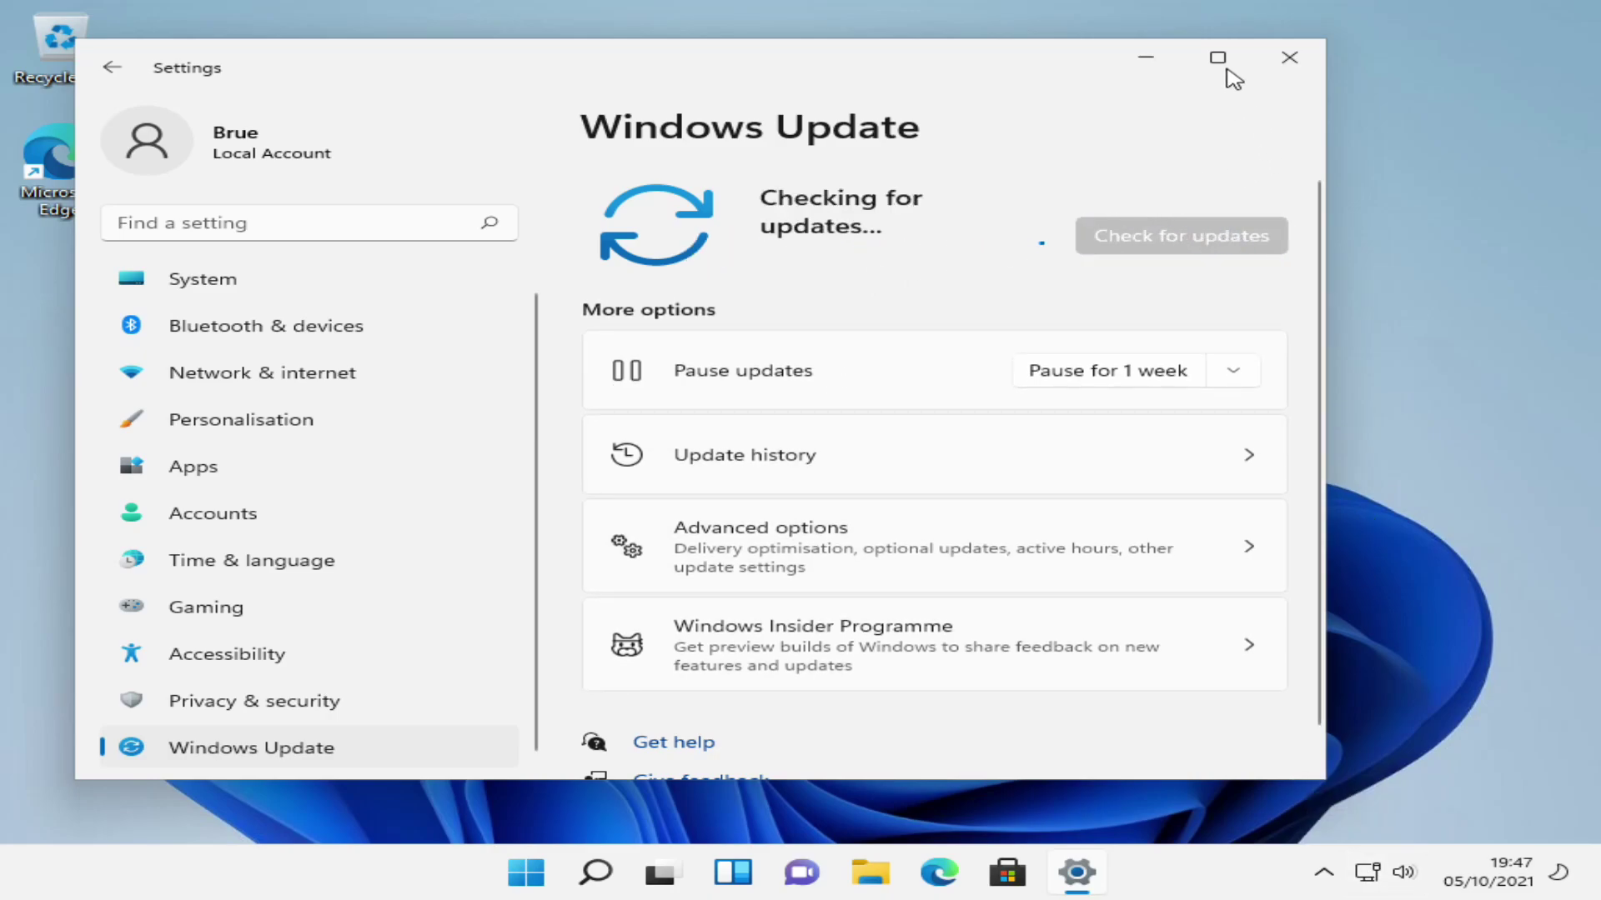